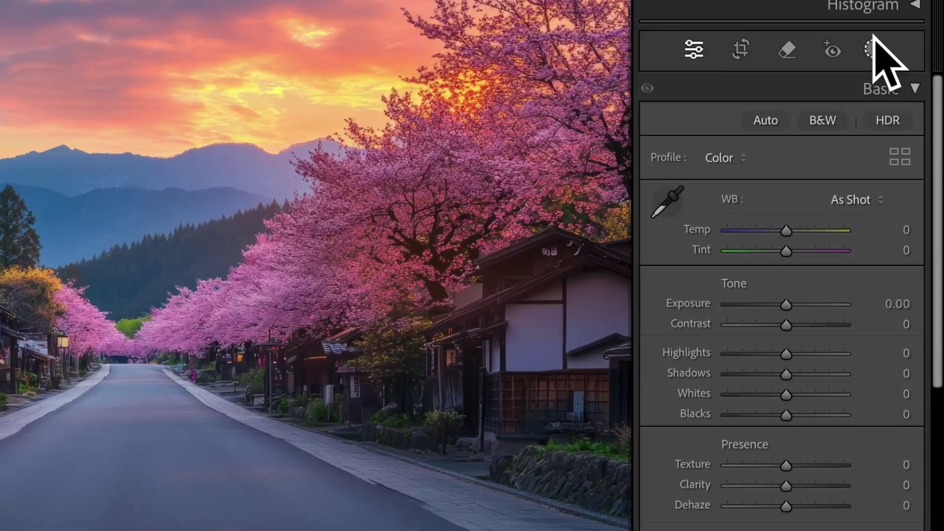
- Start a Landscape mask on the cherry-blossom street photo and review its category checkboxes
left_click(899, 30)
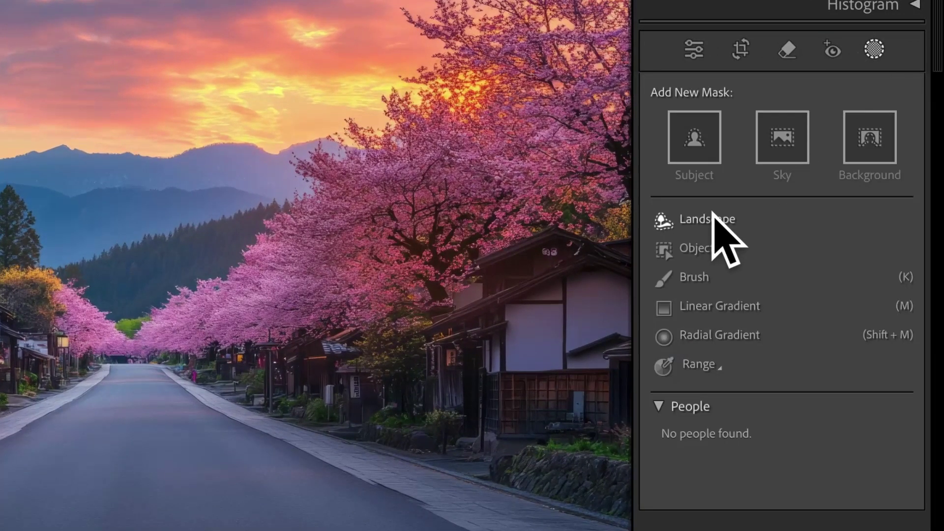
left_click(714, 220)
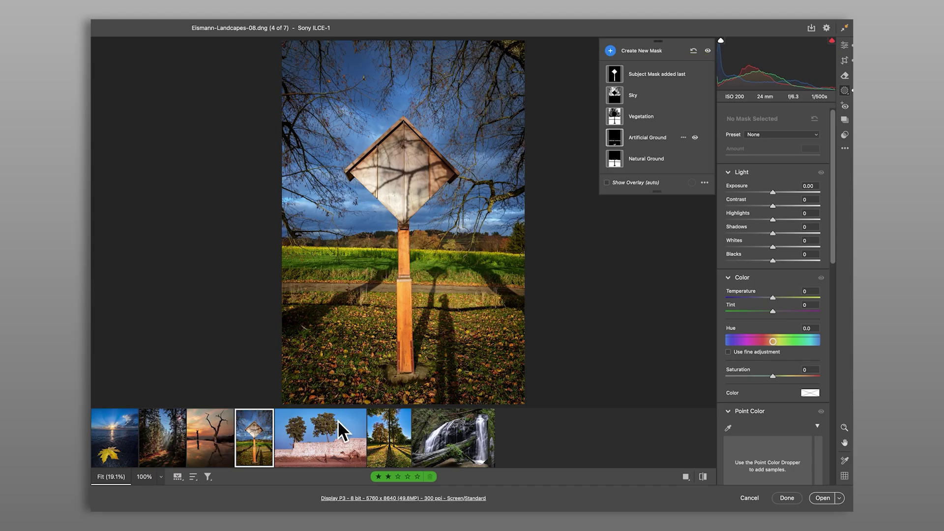
left_click(338, 422)
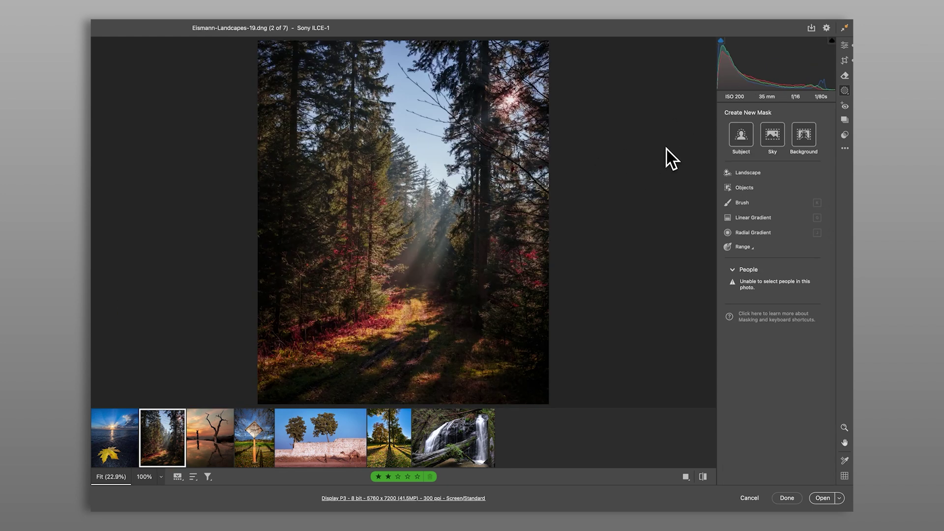
- Create three separate landscape masks on the forest photo: Sky, Vegetation and Natural Ground
left_click(755, 172)
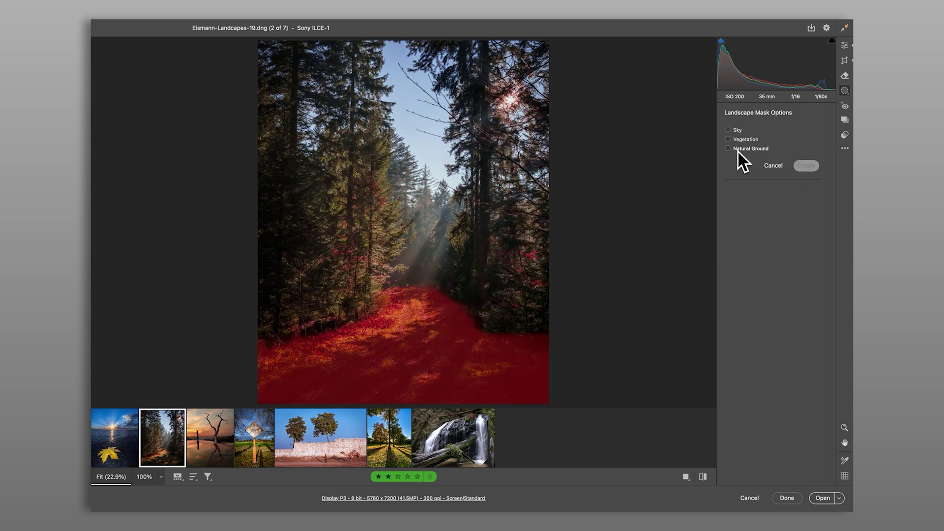
left_click(736, 129)
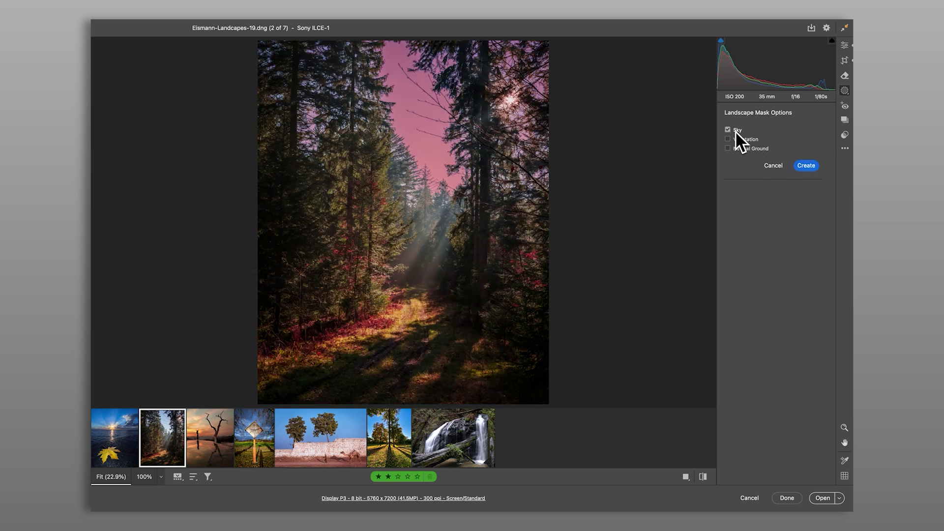
left_click(737, 139)
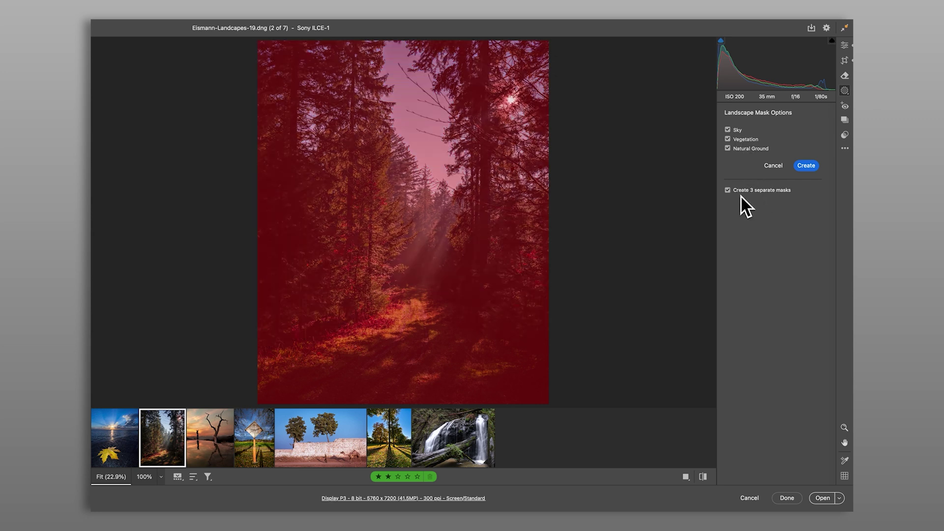
left_click(809, 165)
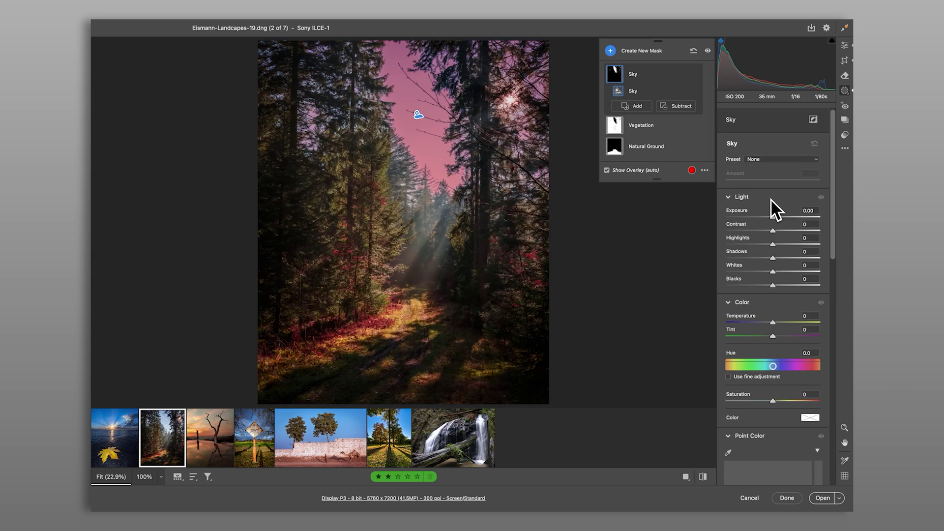
- Set the Sky mask to Exposure -0.85 and Temperature -19, and Vegetation Clarity to +56
left_click_drag(771, 216, 762, 216)
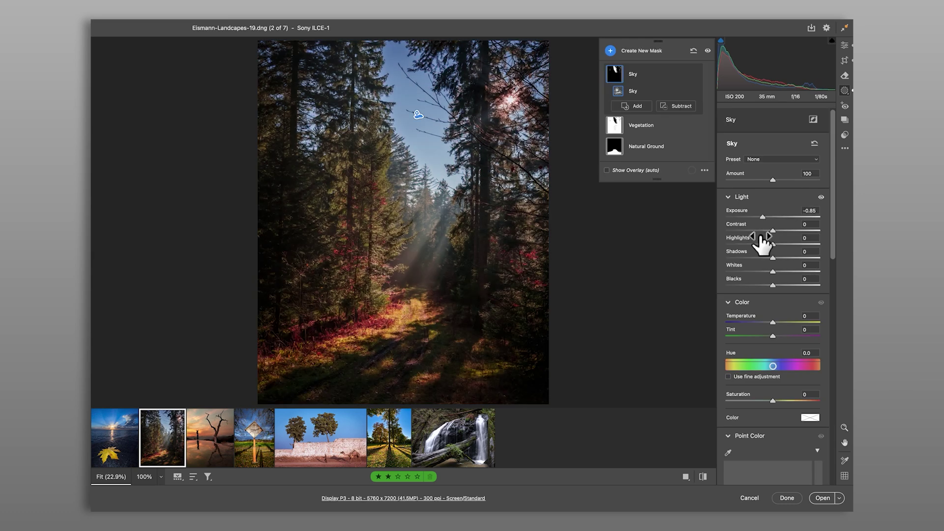
left_click_drag(771, 322, 760, 323)
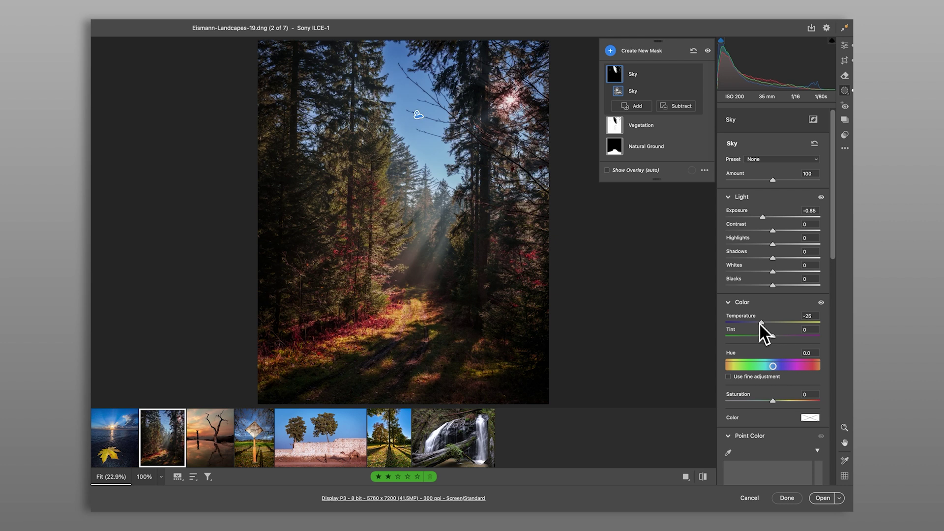
left_click(643, 125)
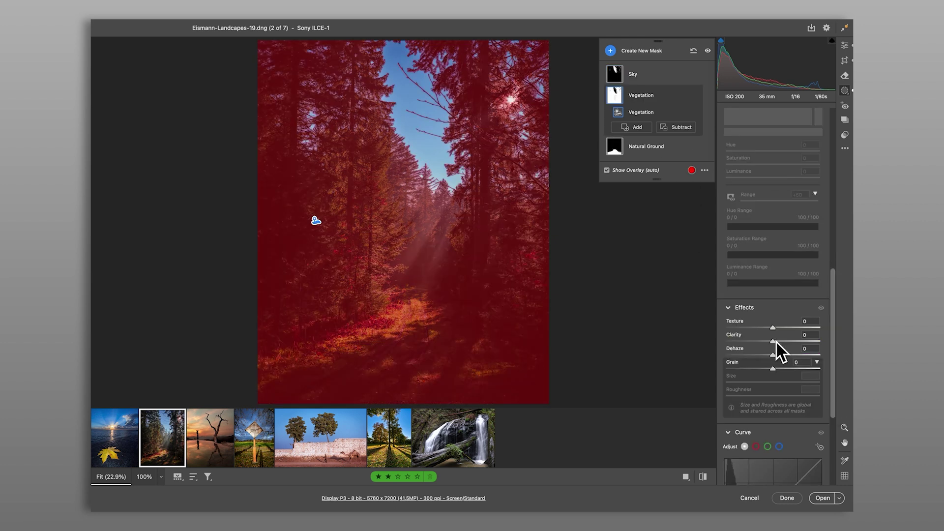
left_click_drag(776, 341, 801, 343)
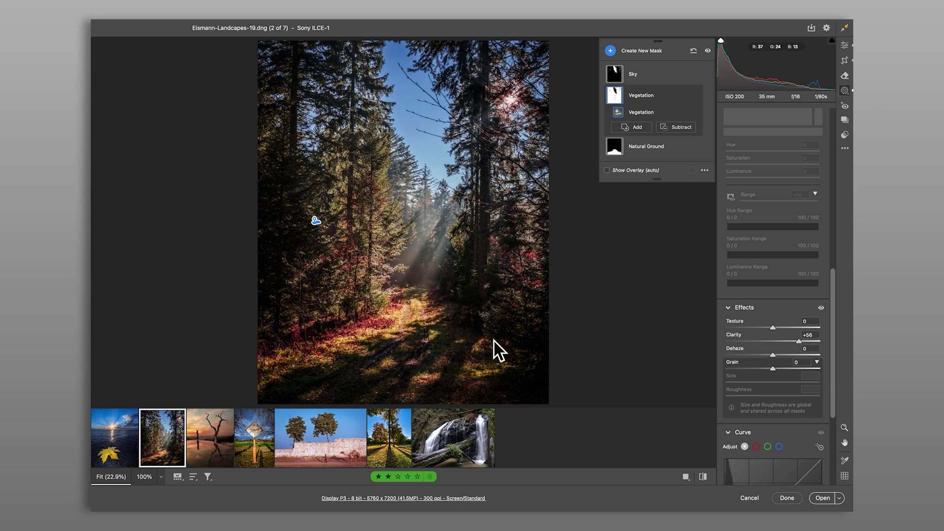
mouse_move(645, 101)
- Subtract the Natural Ground landscape area from the Vegetation mask
left_click(677, 126)
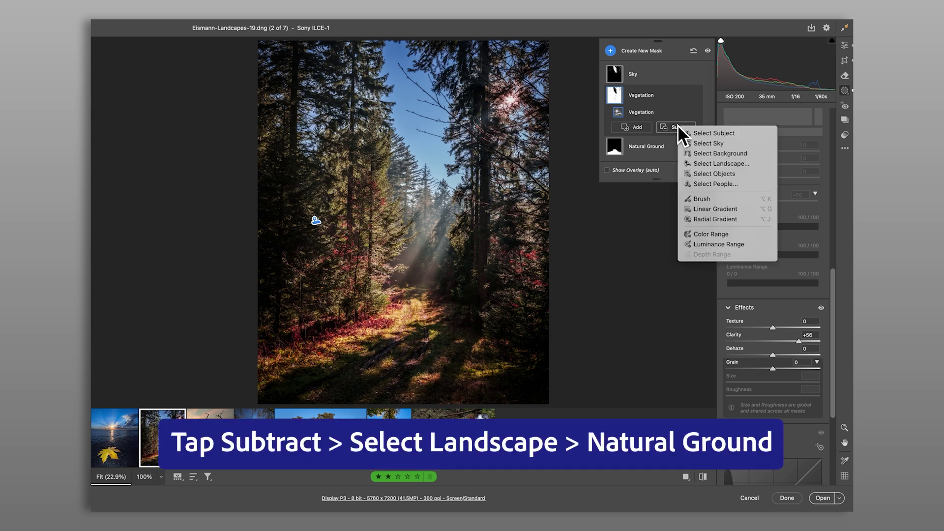
left_click(705, 162)
left_click(728, 149)
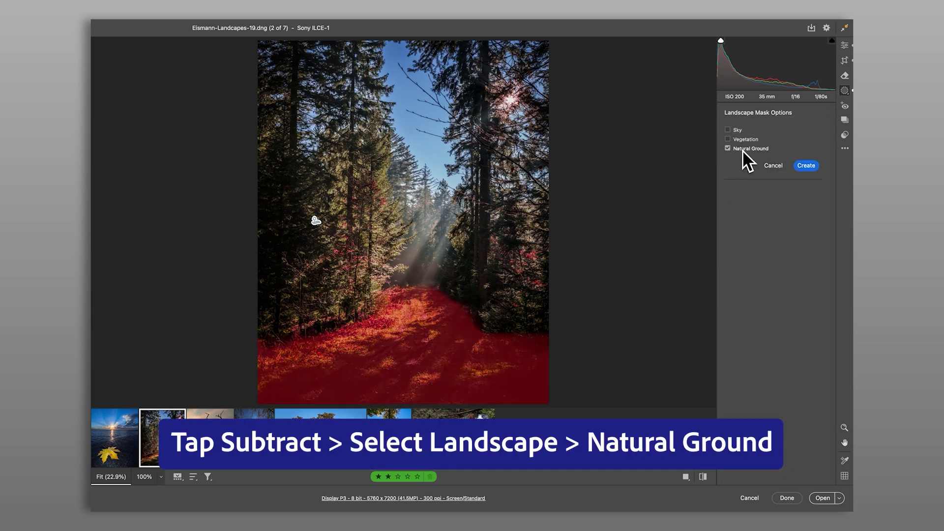
left_click(807, 165)
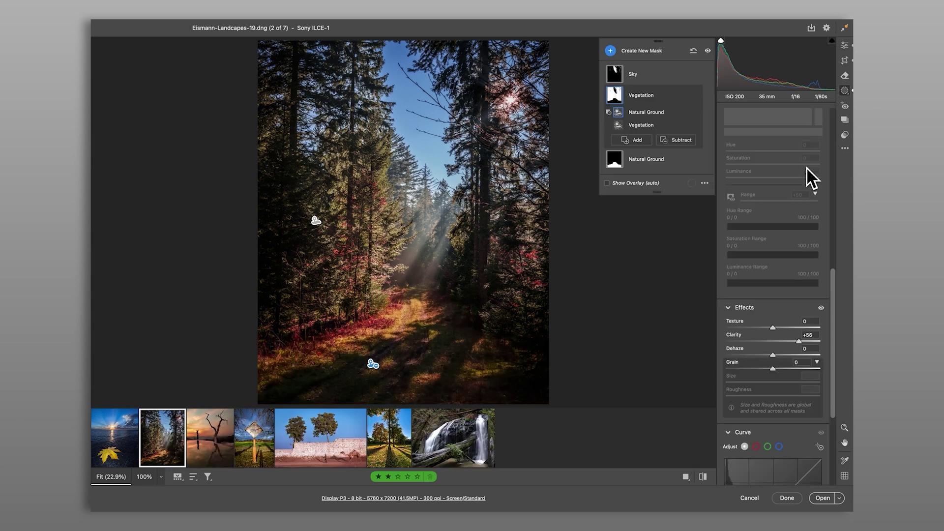
- Give the Natural Ground mask Exposure -0.35 and Texture +49, then compare with masks hidden
left_click(646, 159)
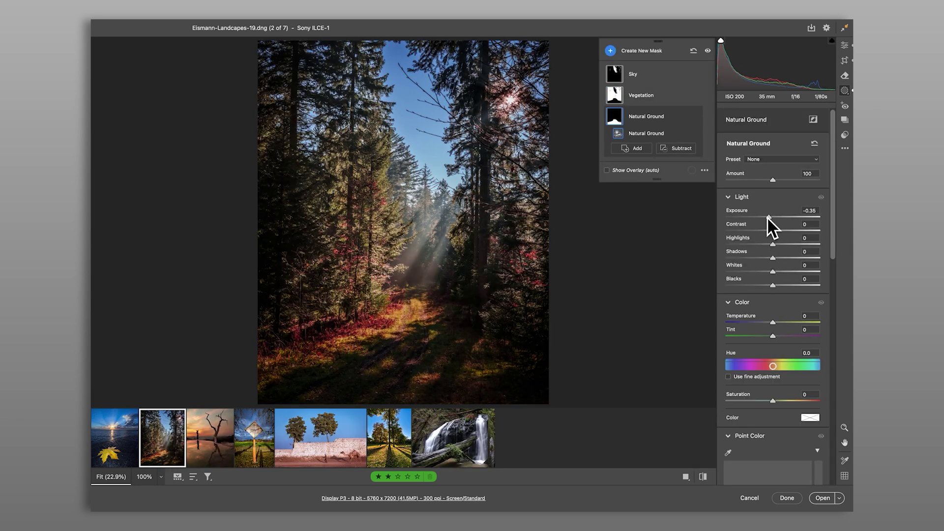
left_click_drag(833, 239, 834, 364)
left_click_drag(774, 349, 796, 350)
left_click(708, 51)
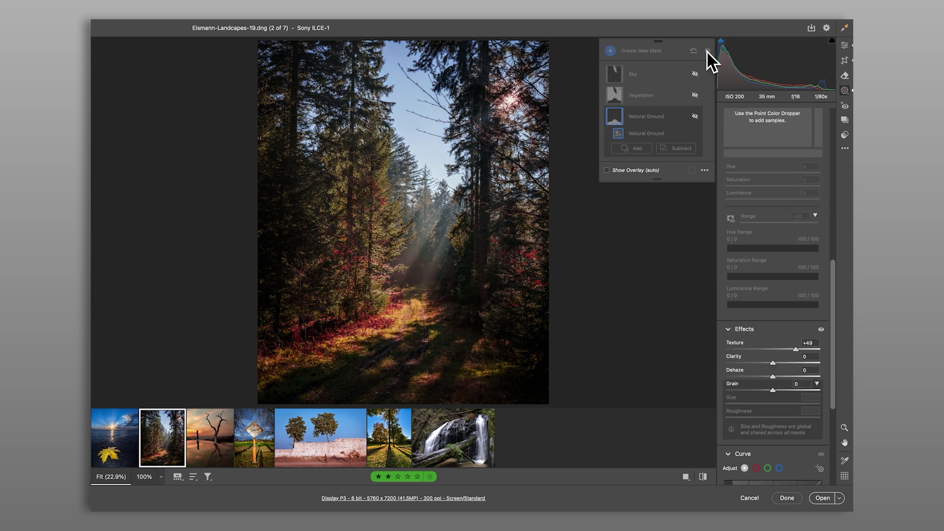
left_click(708, 51)
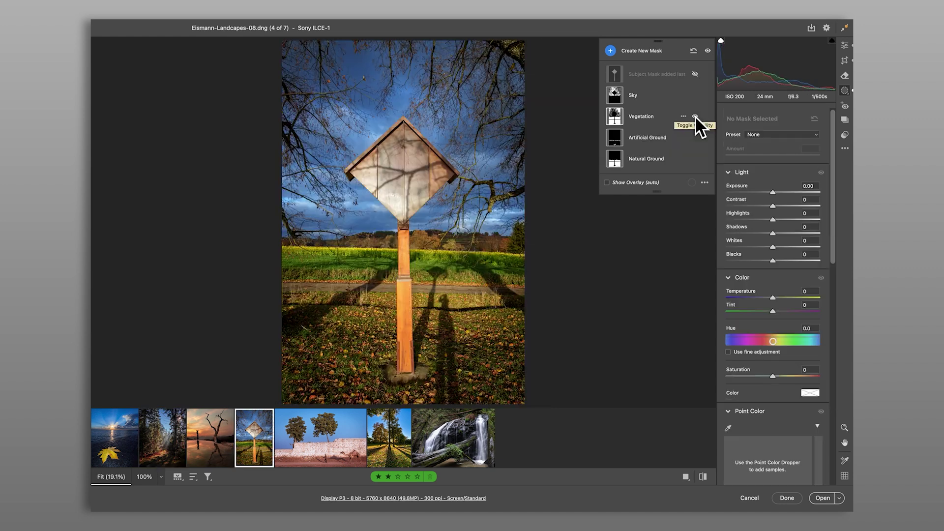
- Switch the Artificial Ground and Natural Ground mask adjustments off and back on to compare
left_click(695, 139)
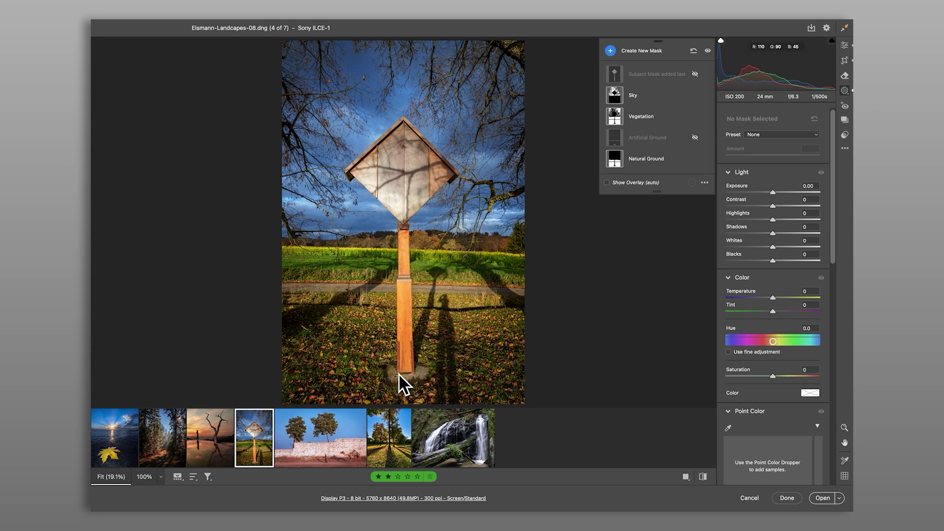
left_click(695, 138)
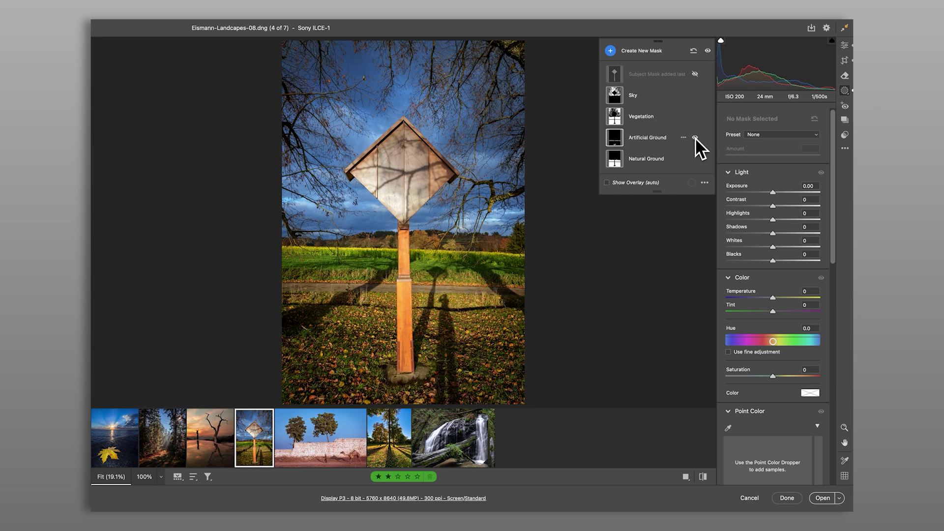
left_click(695, 138)
left_click(695, 138)
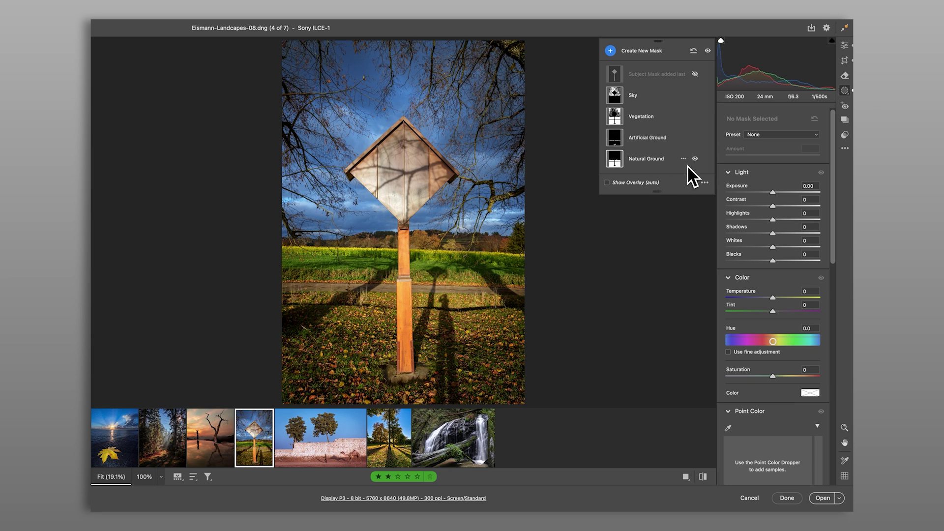
left_click(696, 159)
left_click(695, 159)
left_click(696, 159)
left_click(696, 158)
- Compare the Subject Mask and all mask adjustments by hiding and showing them
left_click(696, 73)
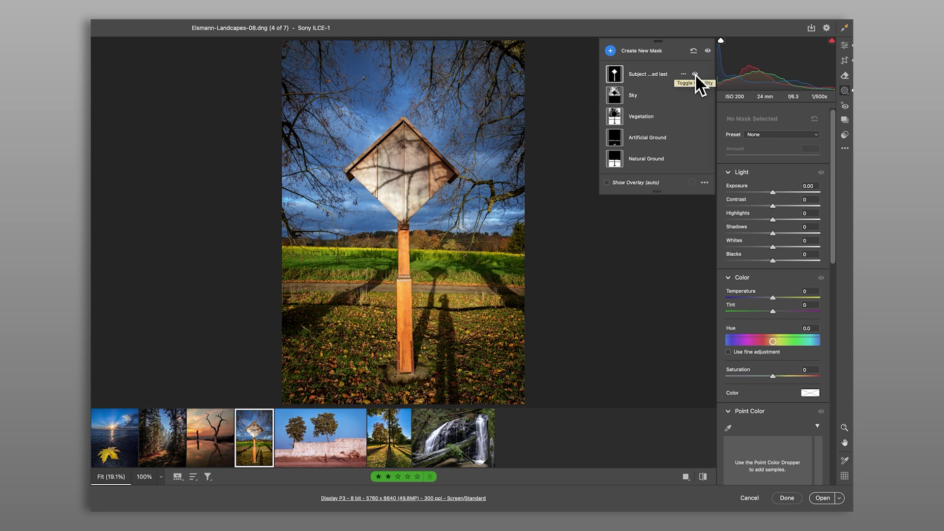
left_click(708, 50)
left_click(710, 50)
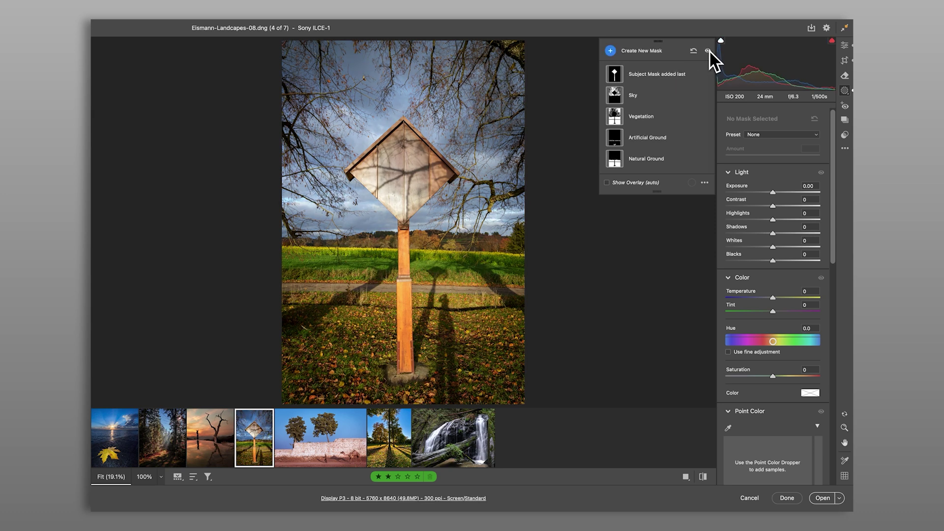
left_click(710, 51)
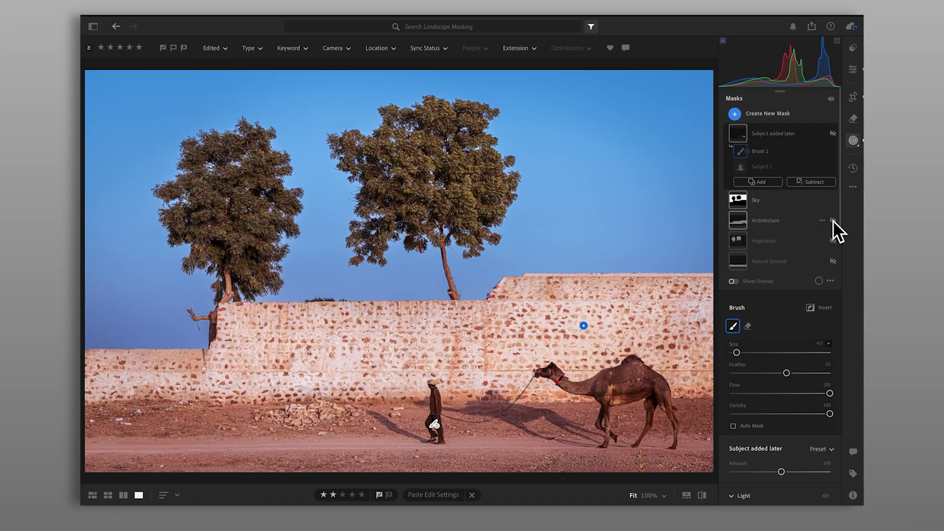
left_click(833, 220)
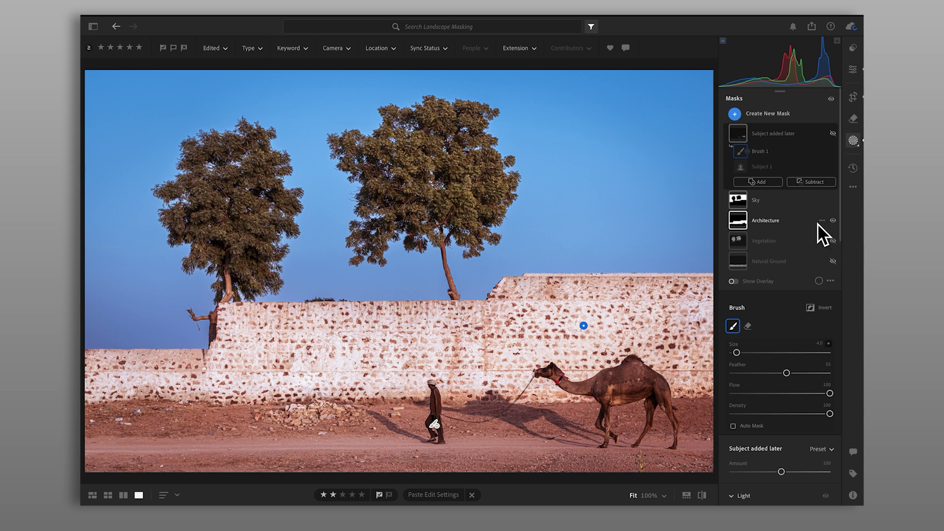
- Reshow the Vegetation, Natural Ground and Subject added later masks, then hide the dead-tree photo's Mountains mask
left_click(833, 241)
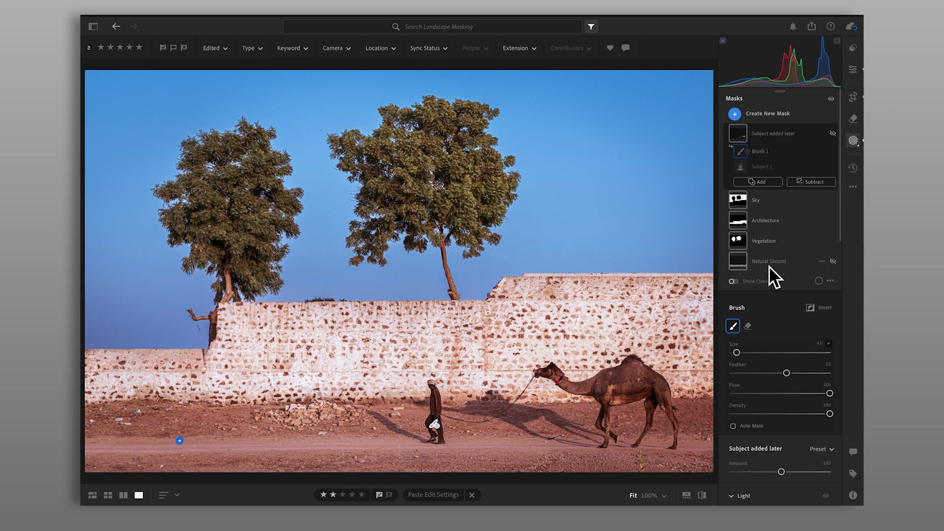
left_click(833, 261)
left_click(833, 134)
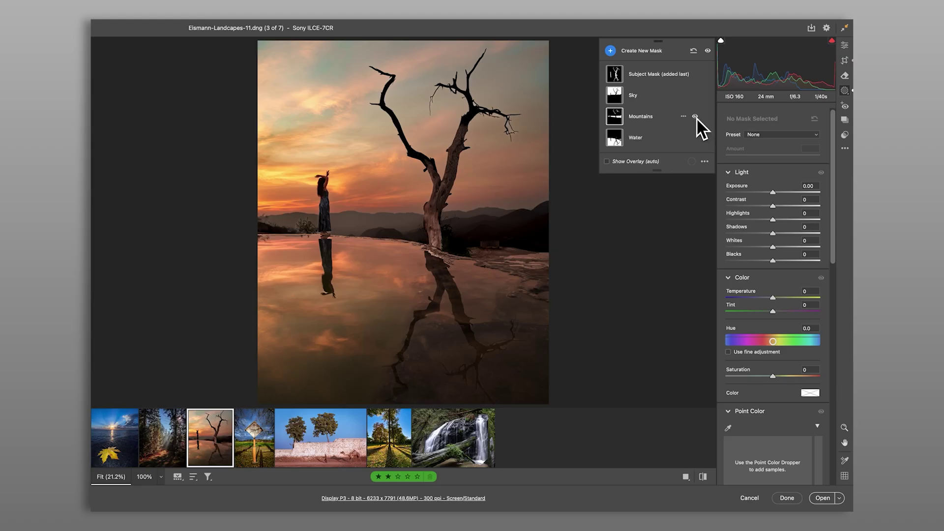
left_click(695, 117)
- Reshow the Mountains mask and switch the Water and Subject Mask adjustments off and on
left_click(695, 116)
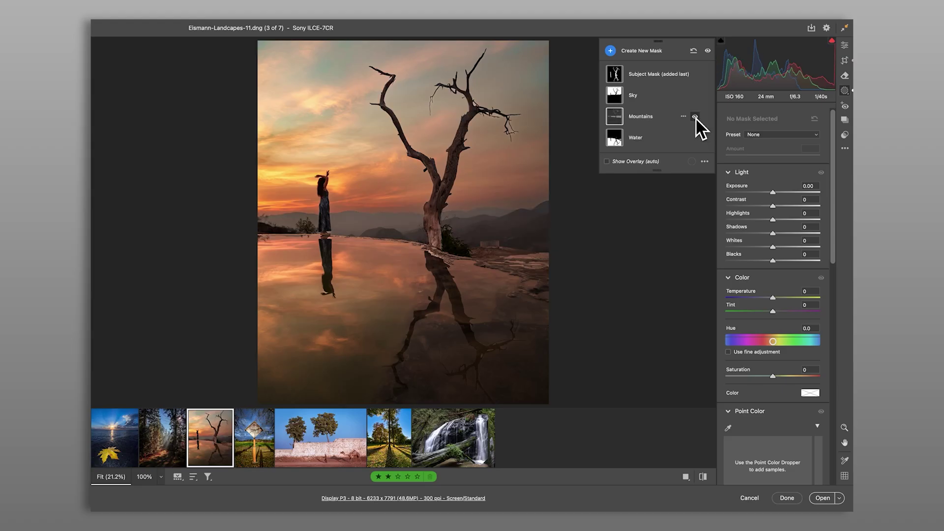
left_click(695, 138)
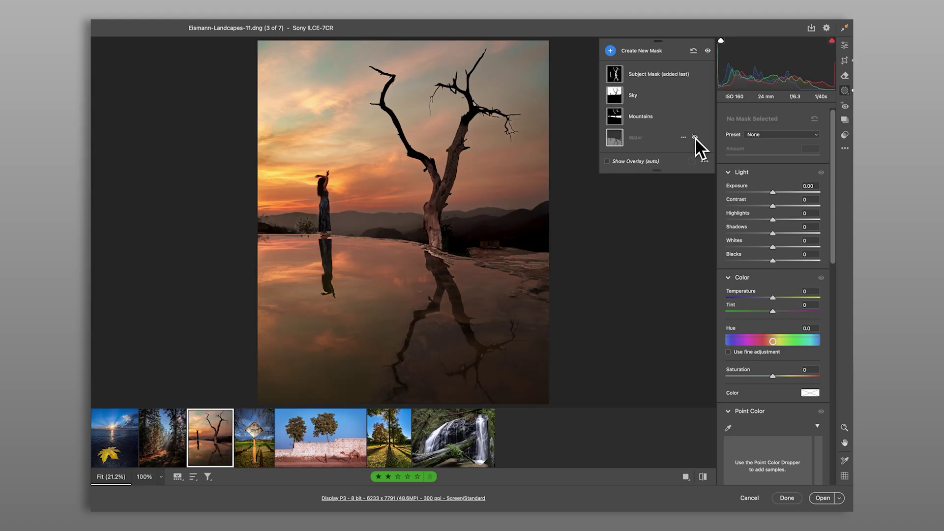
left_click(696, 137)
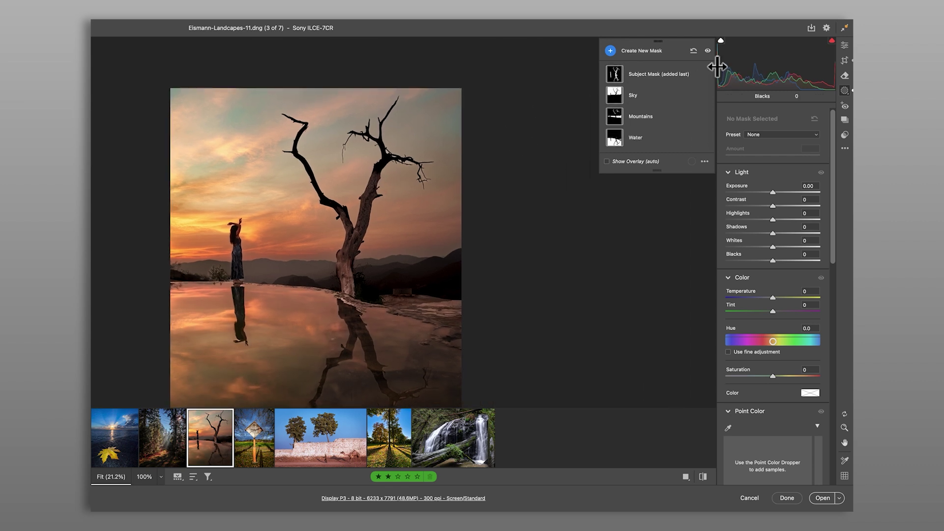
left_click(696, 73)
left_click(696, 74)
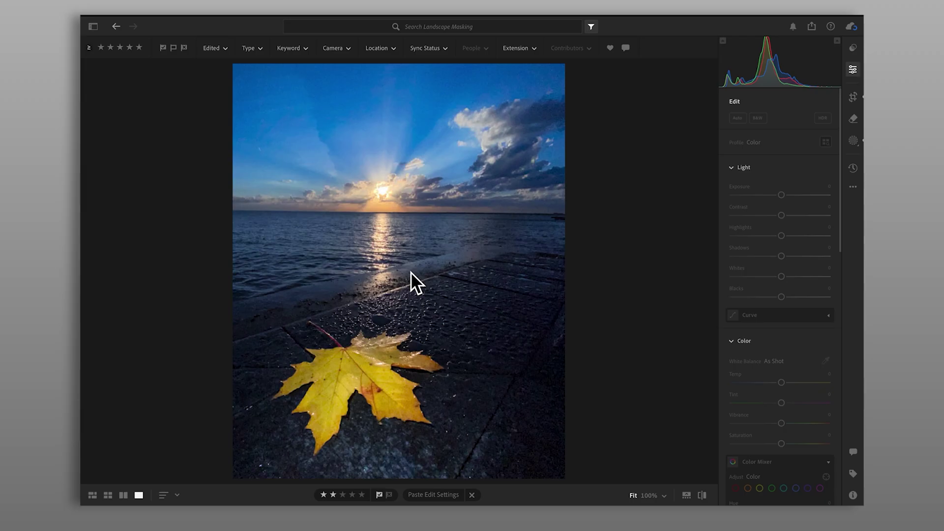
- Open the bridge photo and raise its mask's Dehaze to +26
key("m")
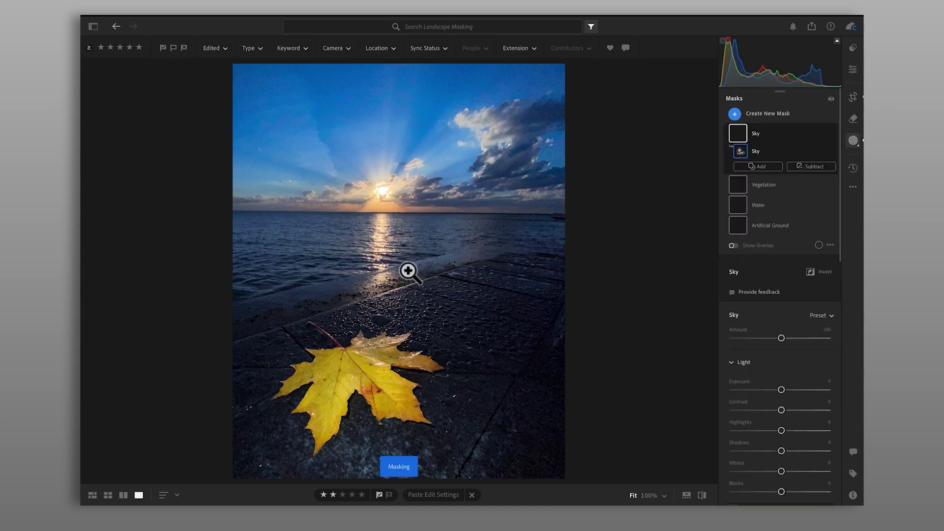
key("g")
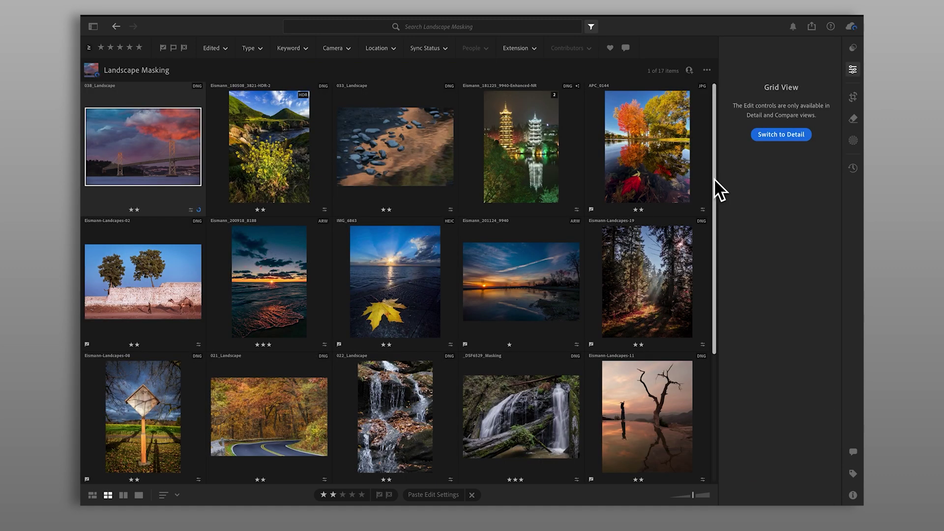
key("d")
left_click_drag(839, 205, 836, 468)
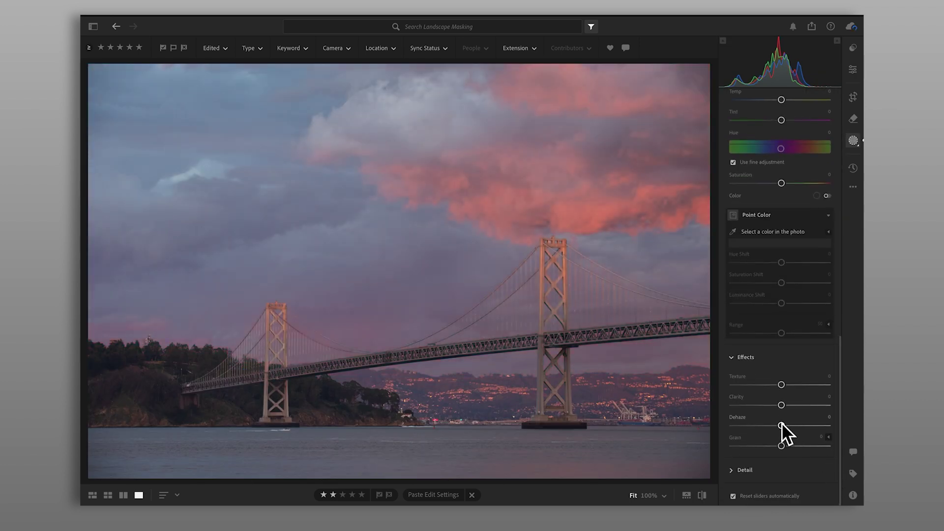
left_click_drag(782, 425, 810, 426)
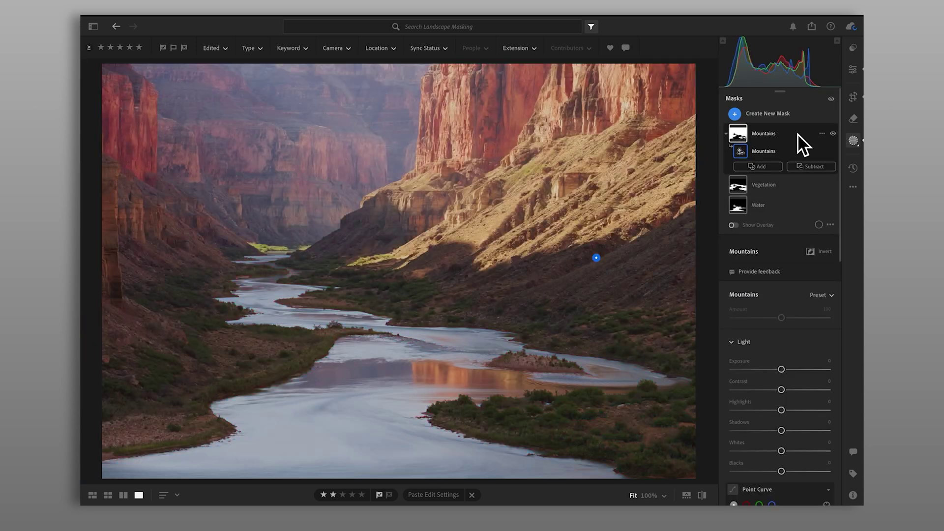
- On the canyon photo, set the Mountains mask's Dehaze to +13 and Vegetation Tint to -11
left_click(784, 134)
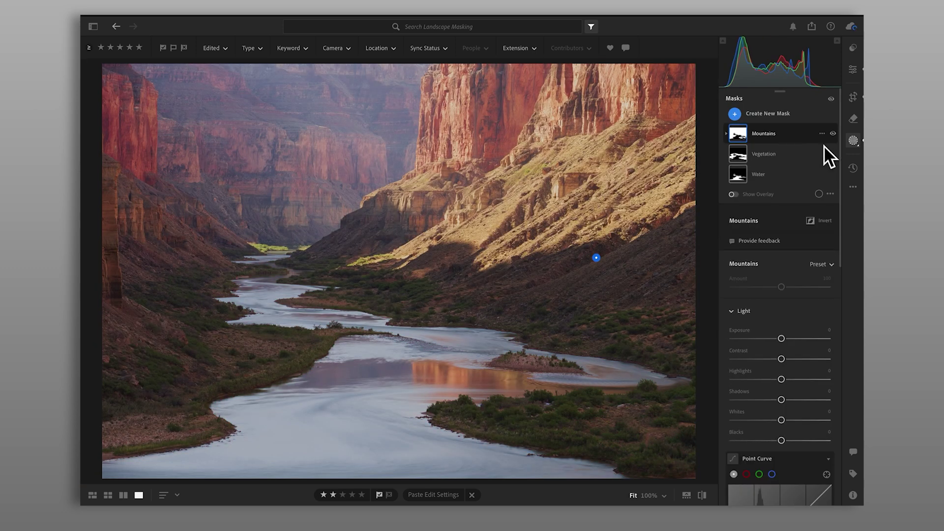
left_click_drag(839, 154, 853, 409)
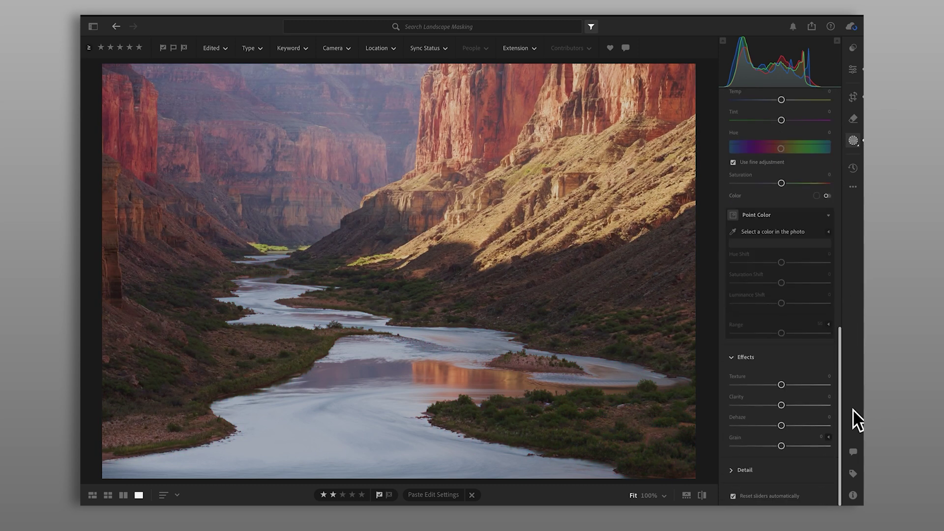
left_click_drag(782, 425, 790, 140)
left_click(771, 155)
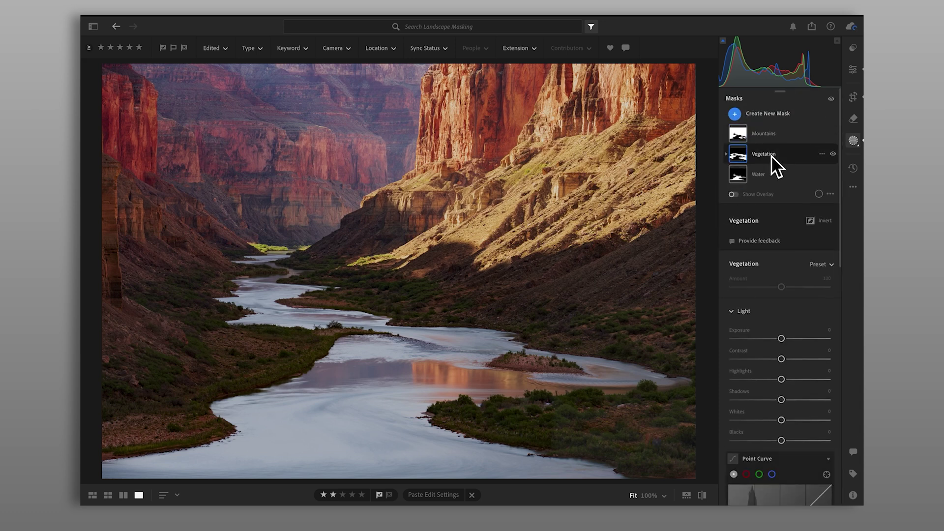
left_click_drag(839, 228, 845, 362)
left_click_drag(781, 361, 776, 361)
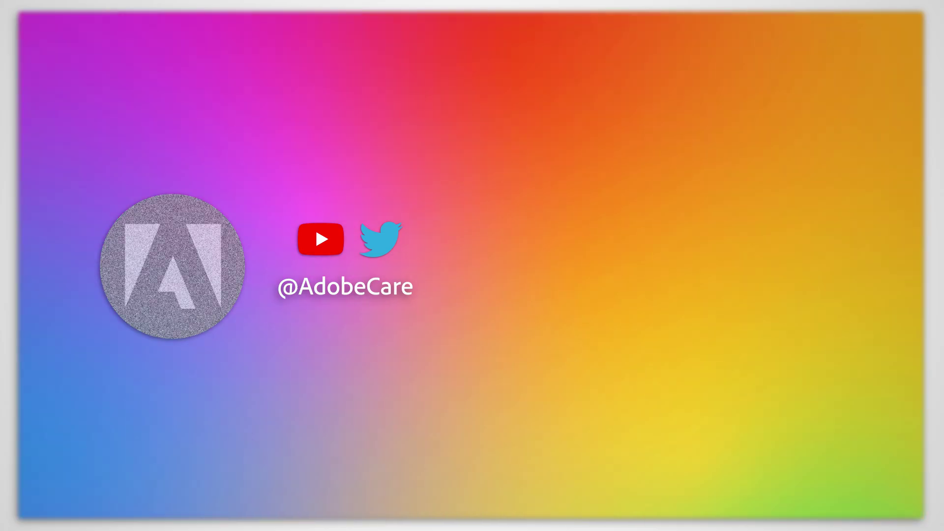